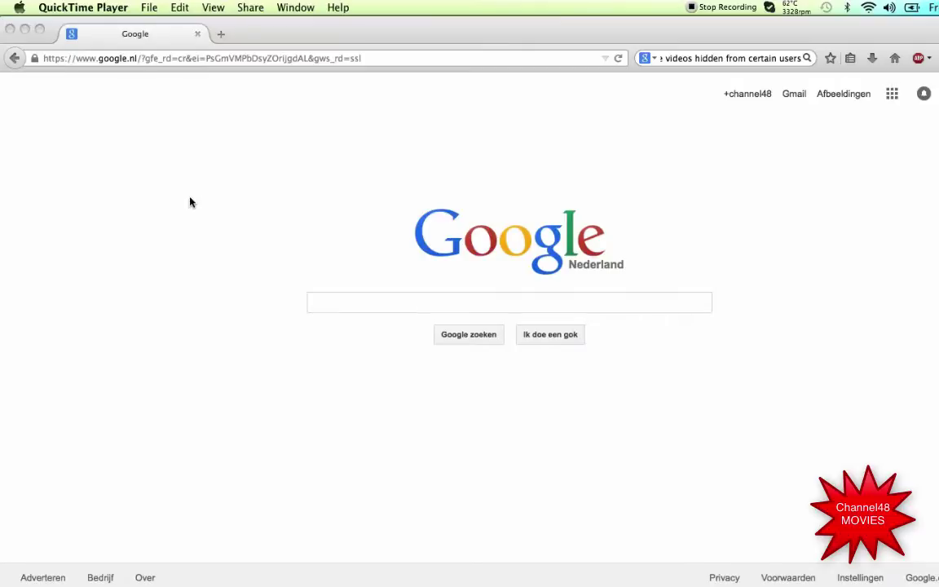
Go to the Linux Mint website at linuxmint.com.
click(326, 304)
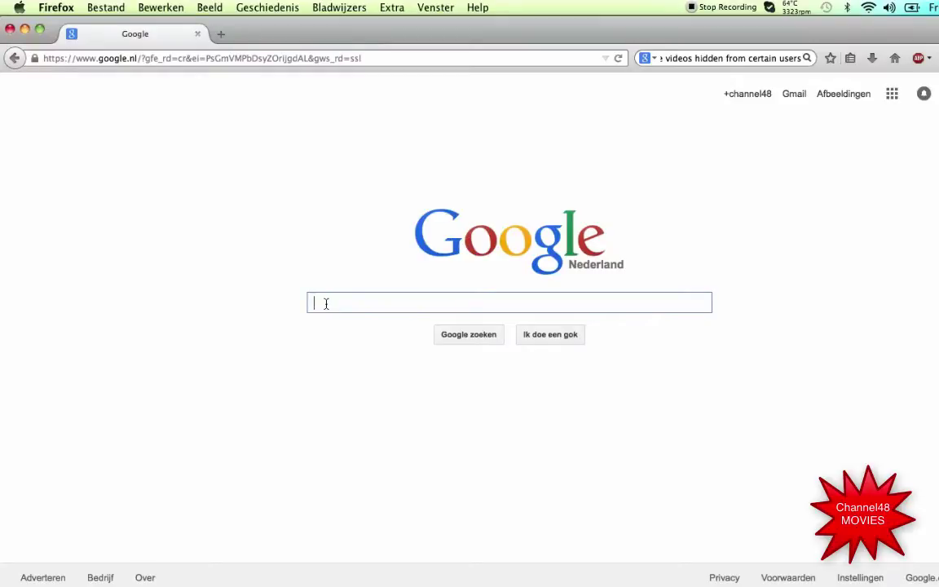
click(261, 59)
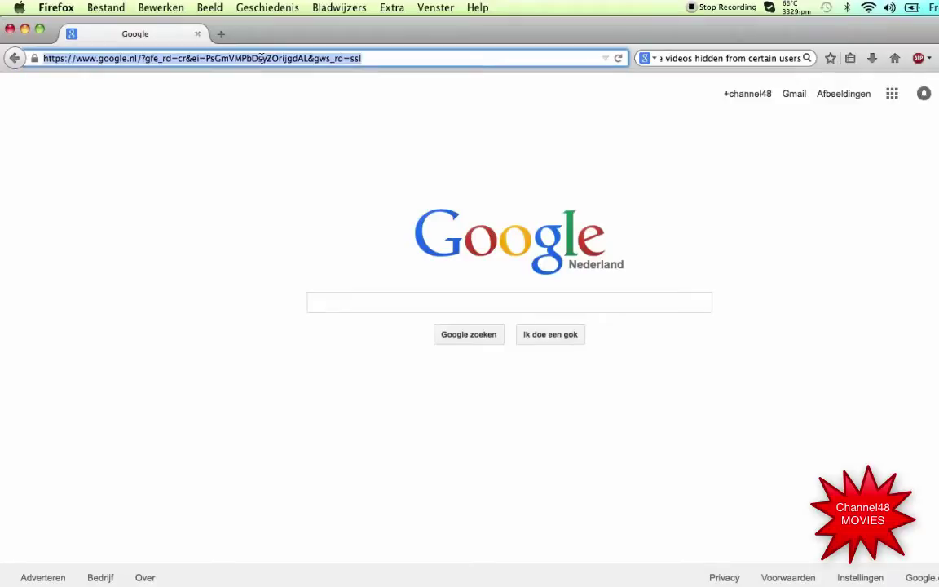
text(LINU)
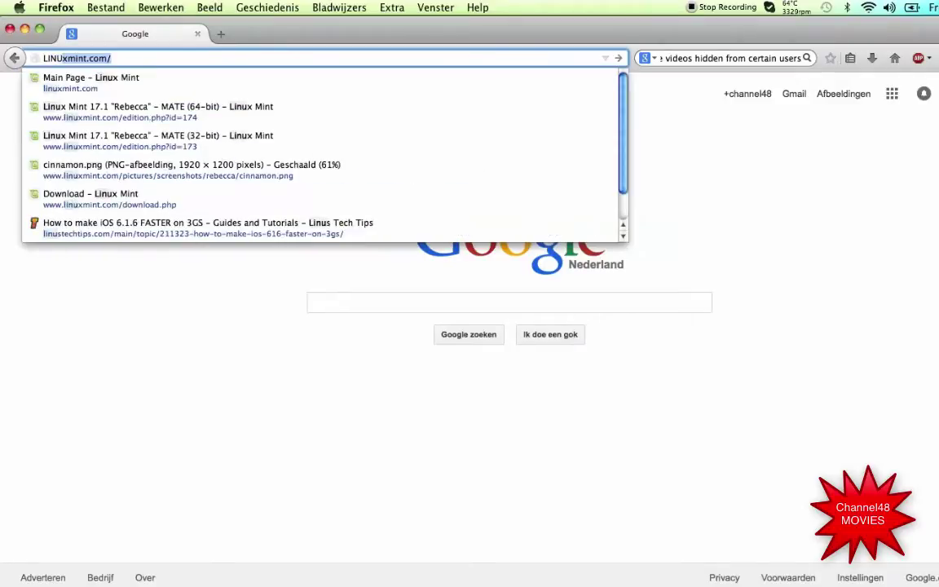
click(232, 81)
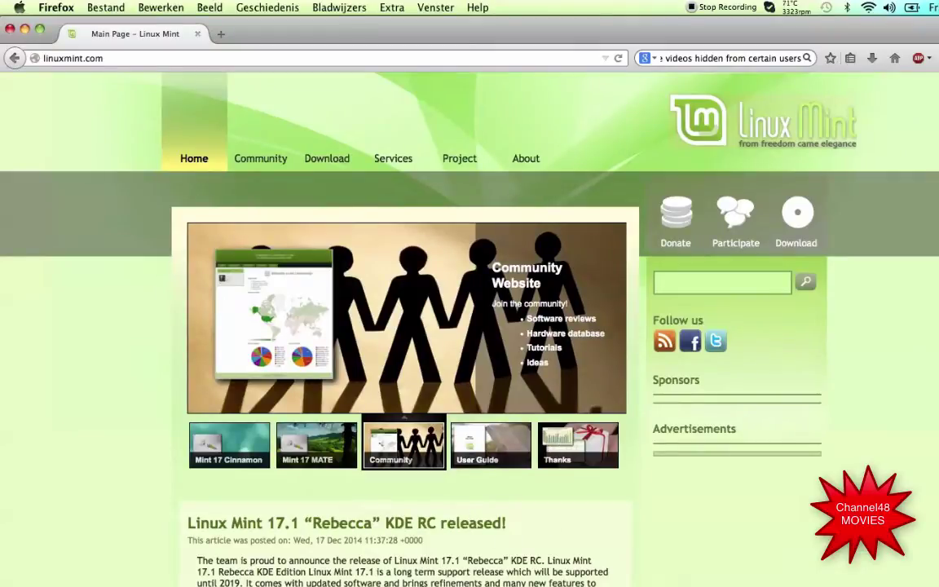
Look over the Linux Mint home page and open its Download page.
scroll(422, 326, down, 5)
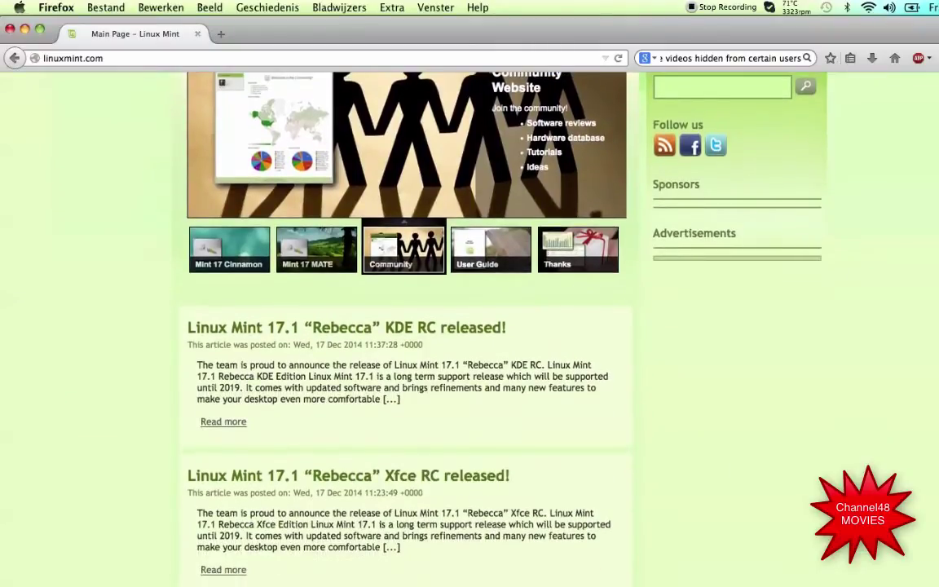
scroll(423, 326, up, 5)
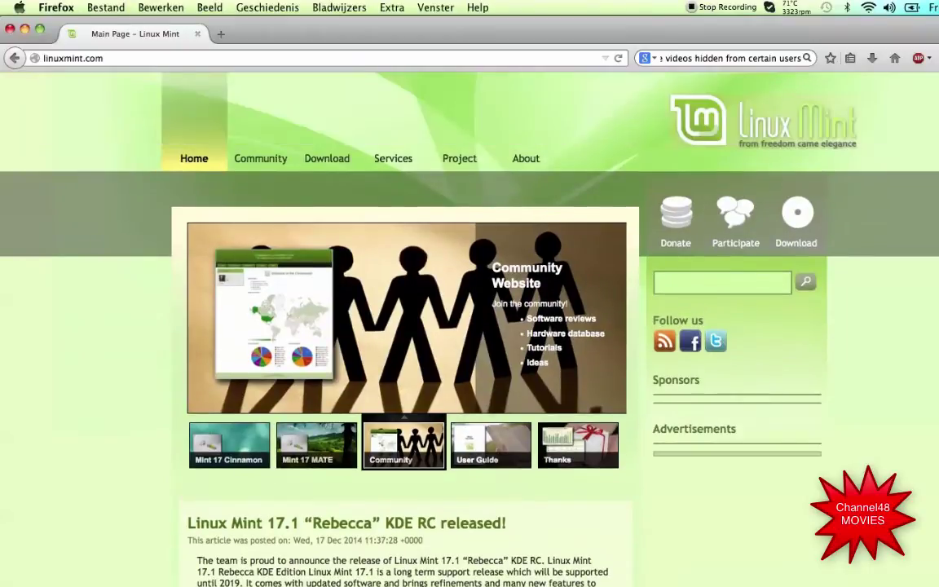
click(334, 160)
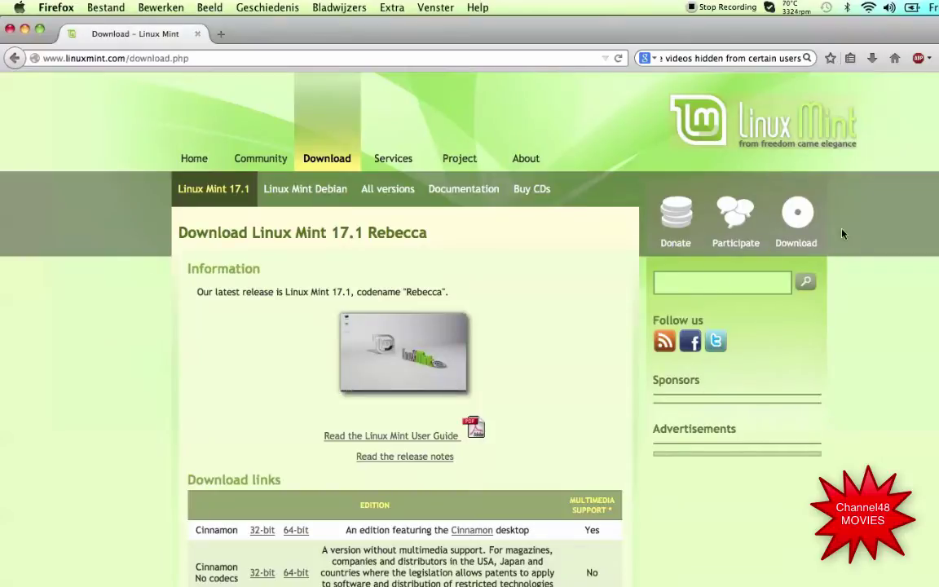
Open the 32-bit MATE edition from the Linux Mint 17.1 Rebecca download links.
scroll(422, 326, down, 5)
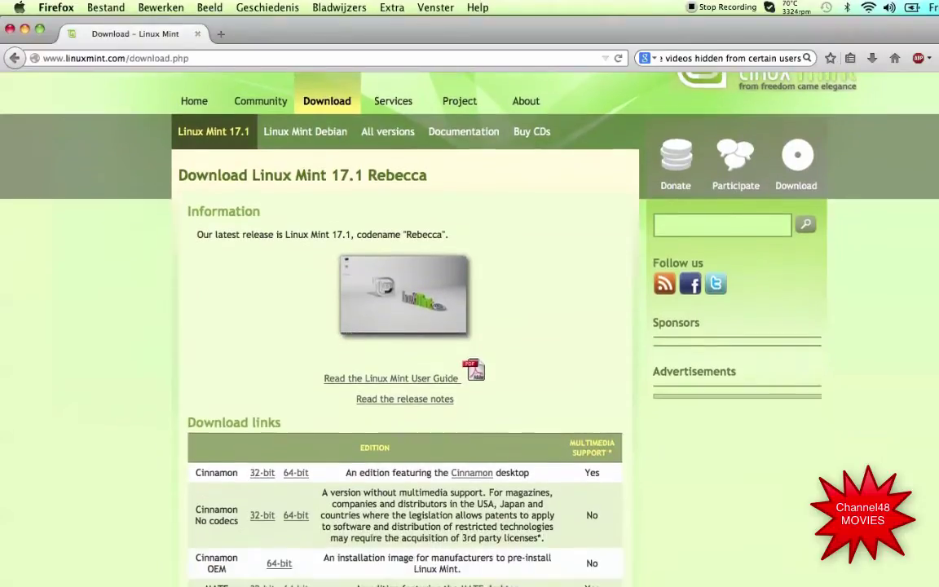
scroll(422, 326, down, 2)
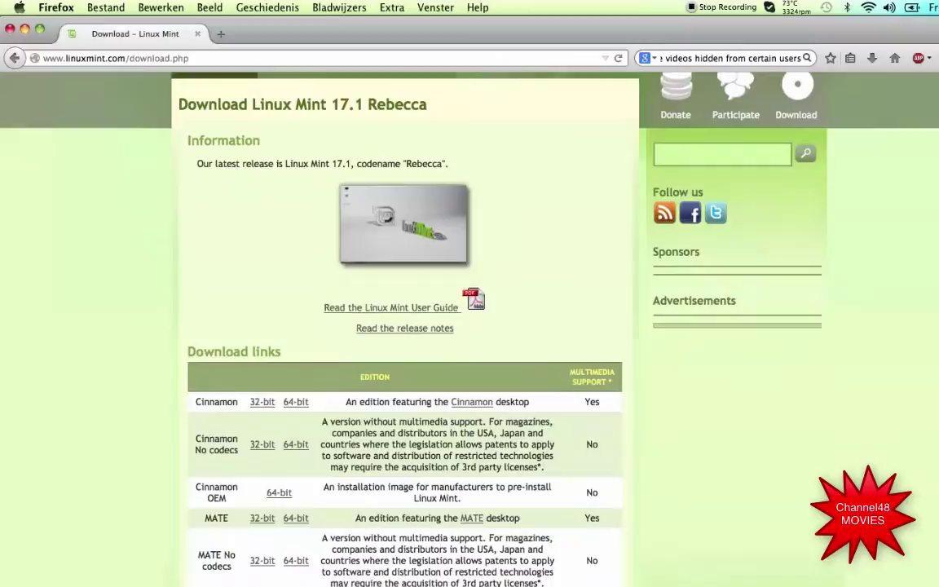
scroll(422, 326, down, 1)
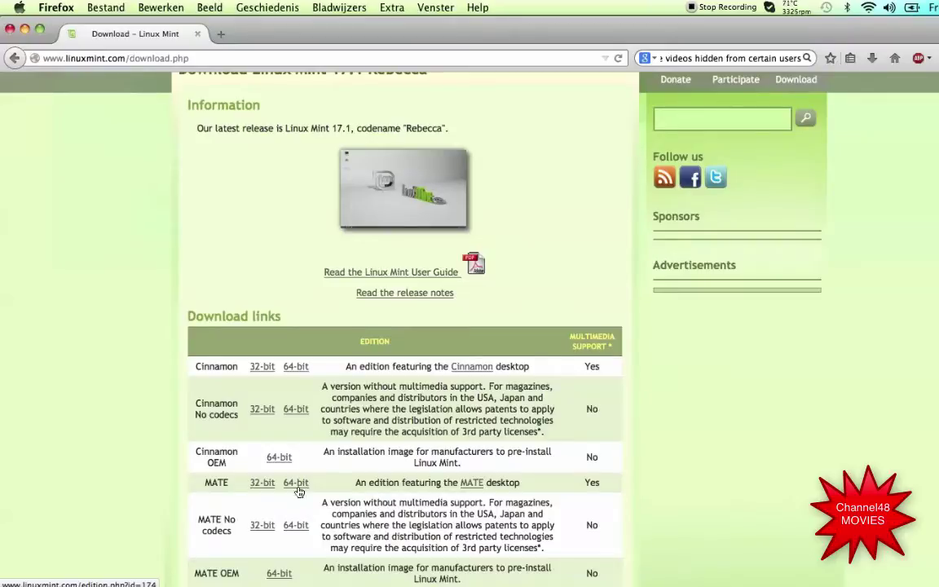
click(255, 484)
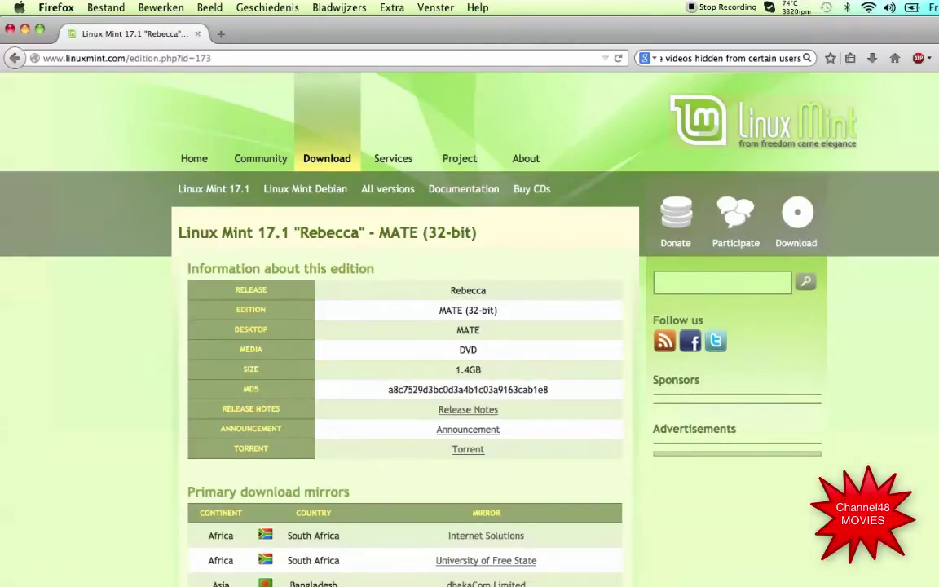
Download linuxmint-17.1-mate-32bit.iso from the NLUUG mirror in the Netherlands, save the file and check the browser's downloads.
scroll(422, 326, down, 6)
scroll(422, 326, up, 4)
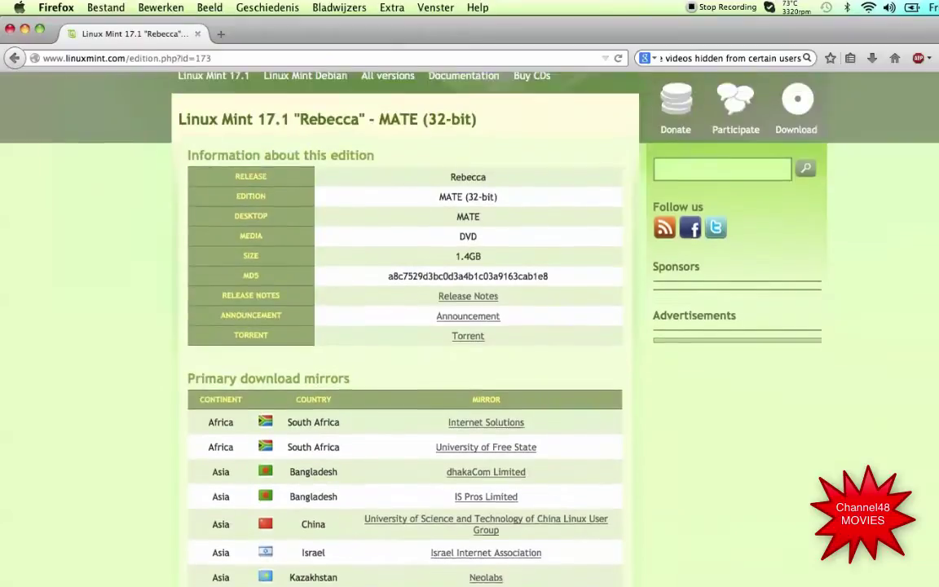
scroll(422, 326, up, 2)
scroll(422, 327, down, 2)
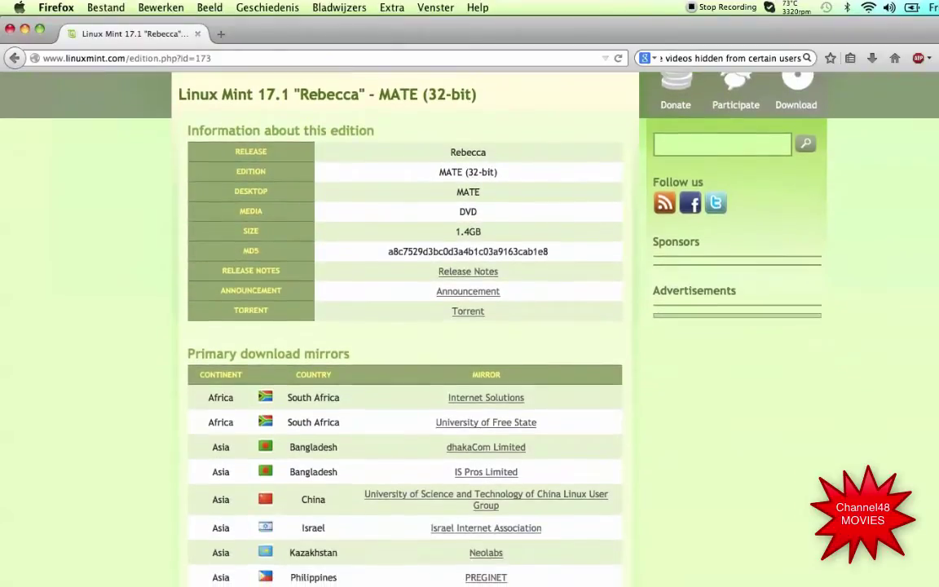
scroll(422, 326, down, 3)
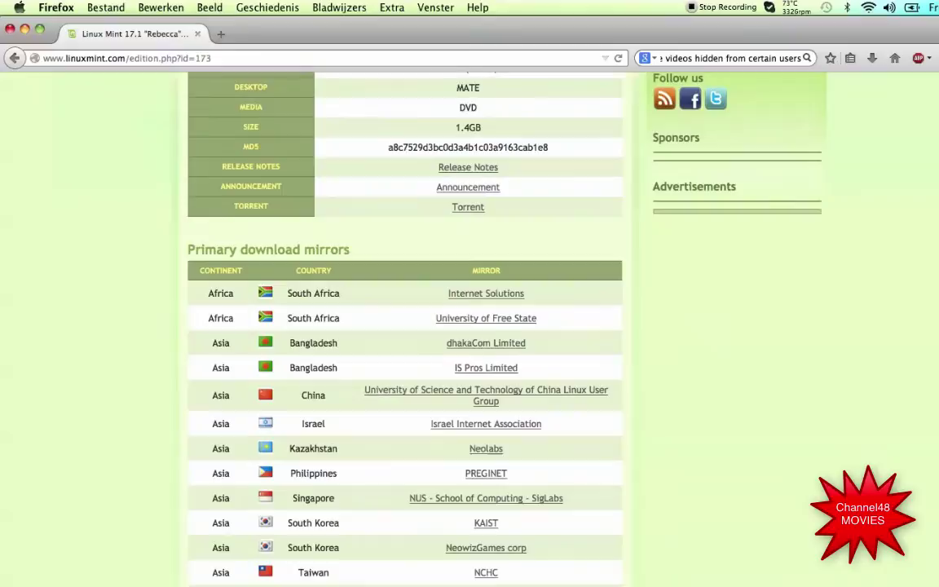
scroll(422, 326, down, 7)
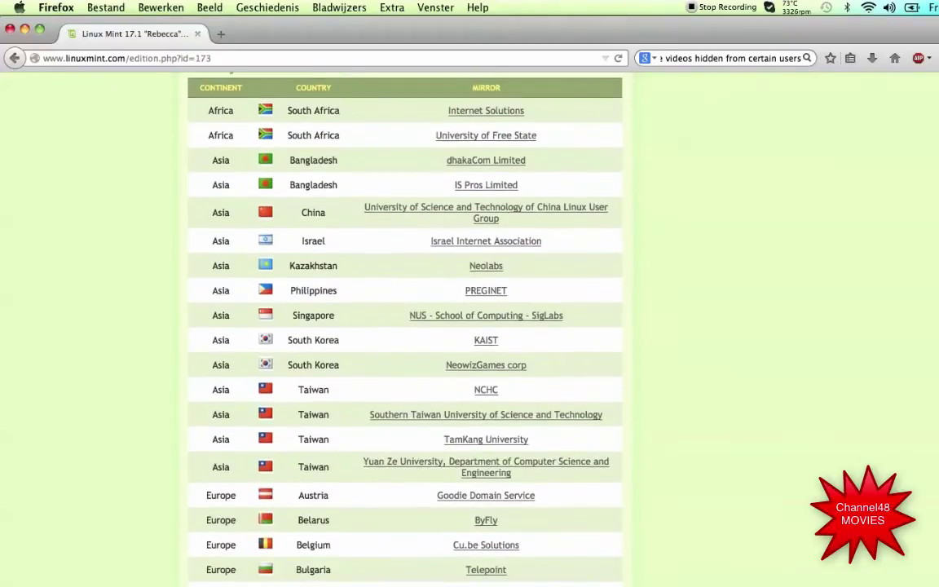
scroll(423, 327, down, 3)
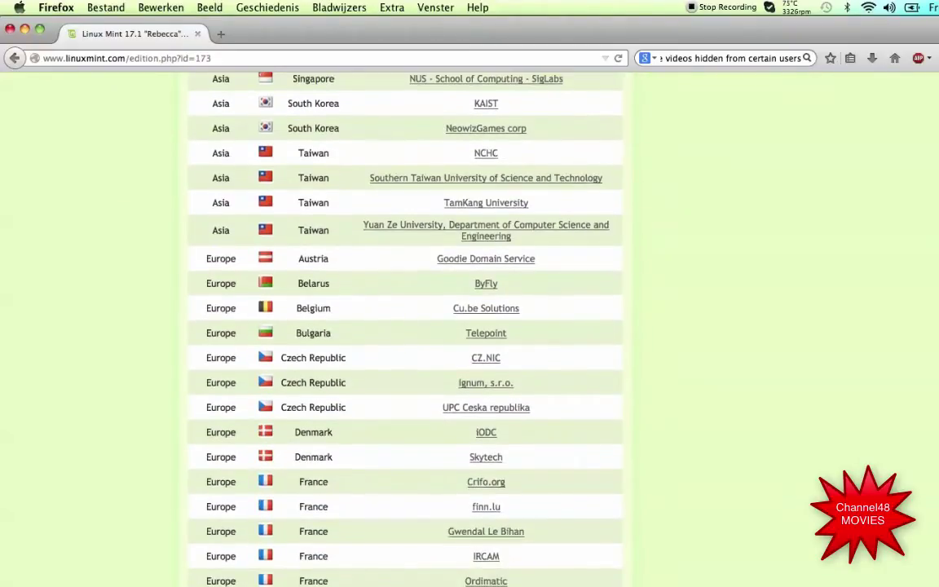
scroll(422, 326, down, 10)
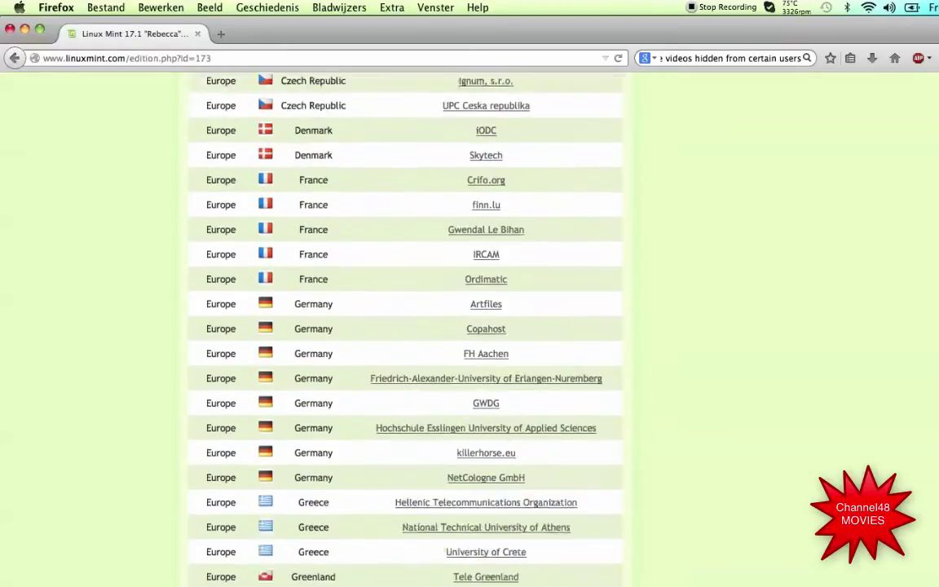
scroll(422, 326, down, 5)
scroll(422, 326, down, 2)
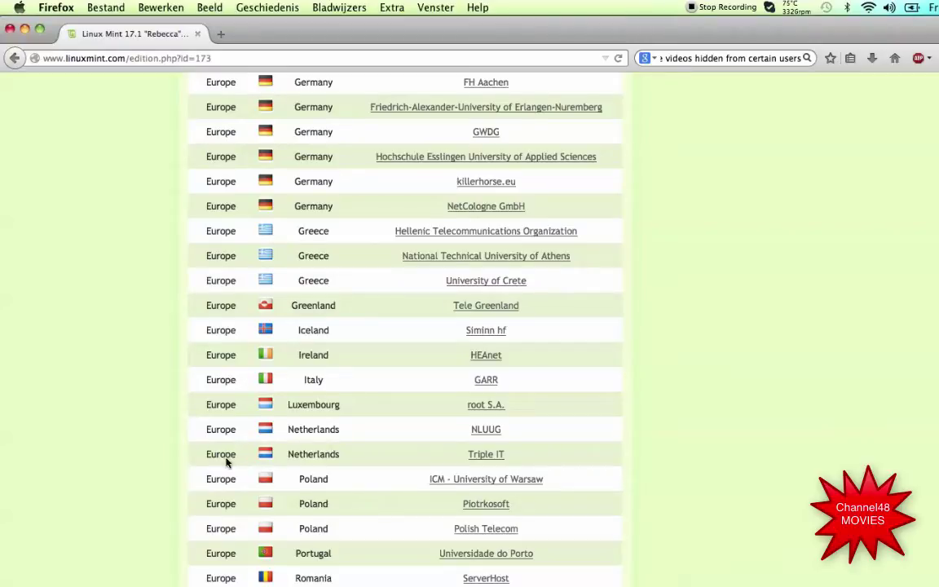
click(494, 437)
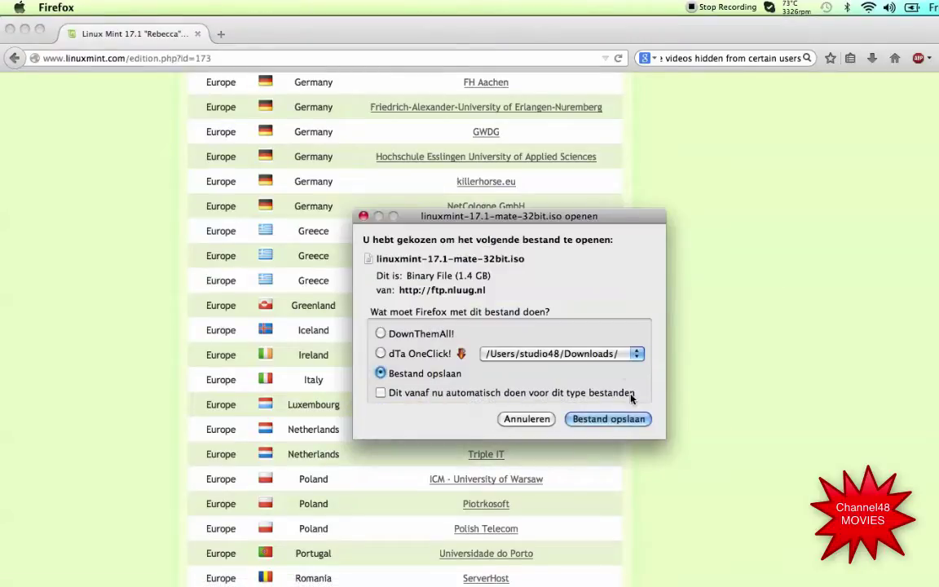
click(614, 423)
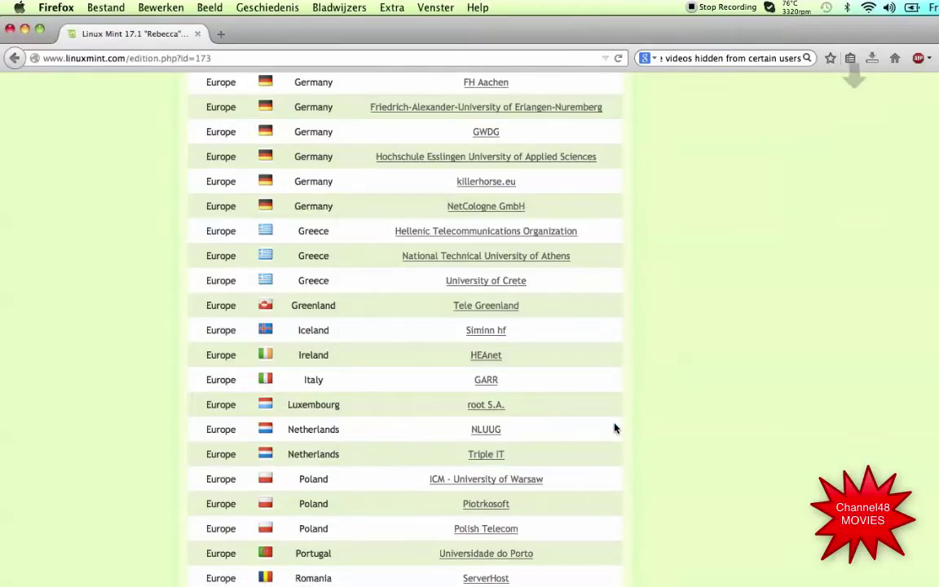
click(875, 60)
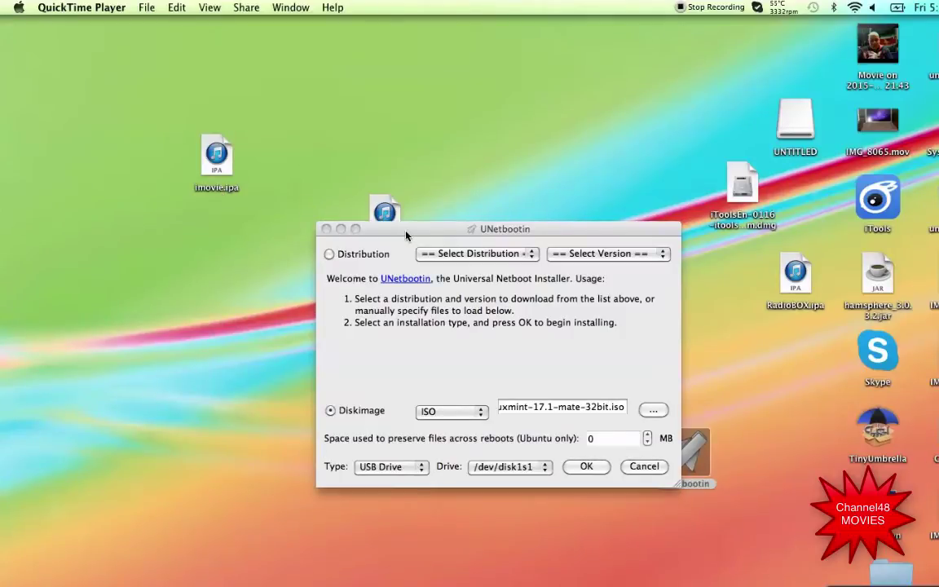
Reposition the UNetbootin window higher on the desktop.
drag(408, 235, 265, 129)
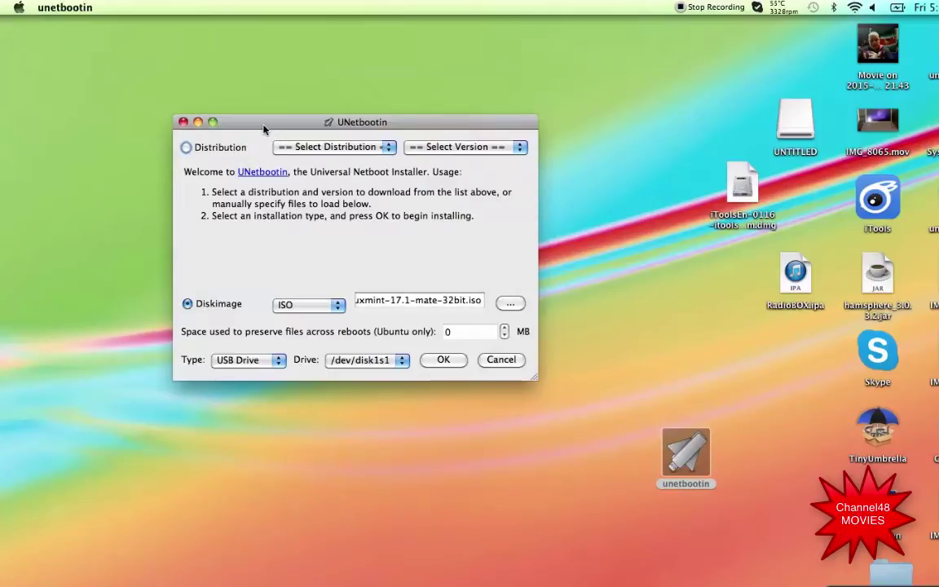
drag(263, 128, 326, 131)
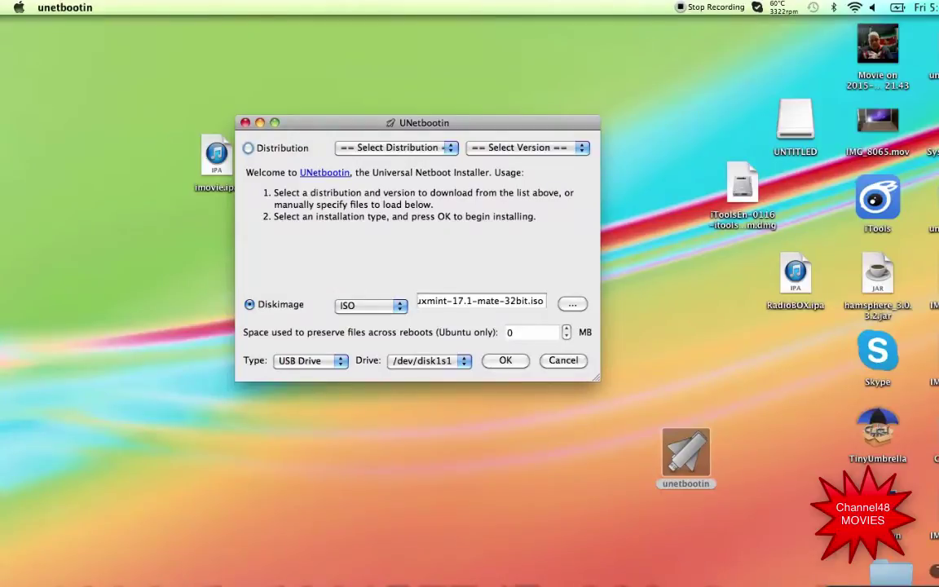
Switch to Firefox and go back from the SourceForge project page to the UNetbootin homepage with its download links.
click(893, 579)
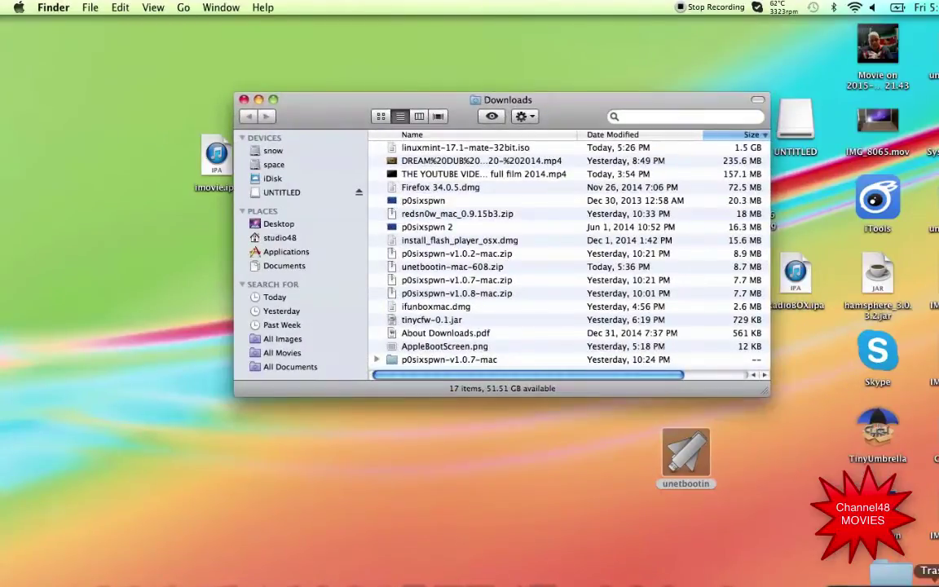
click(928, 579)
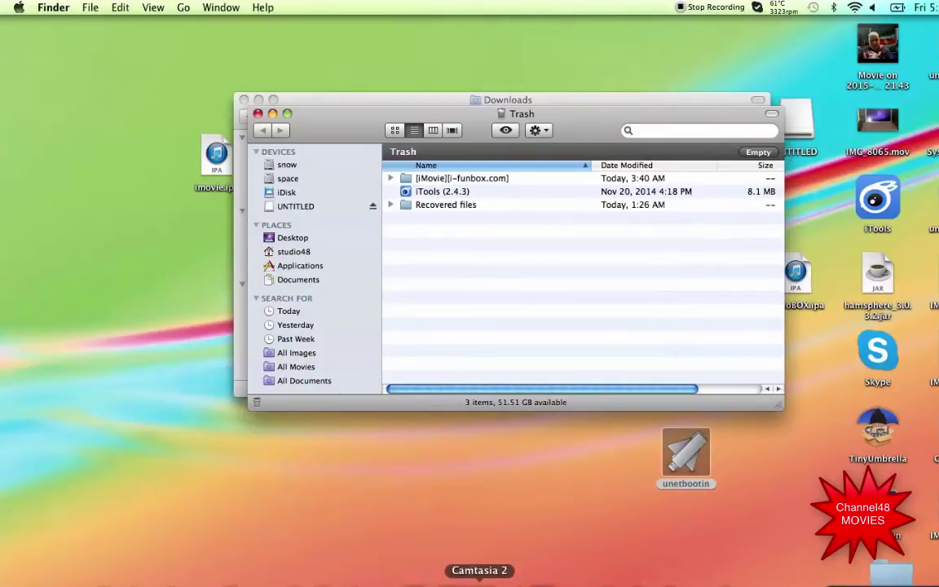
click(605, 580)
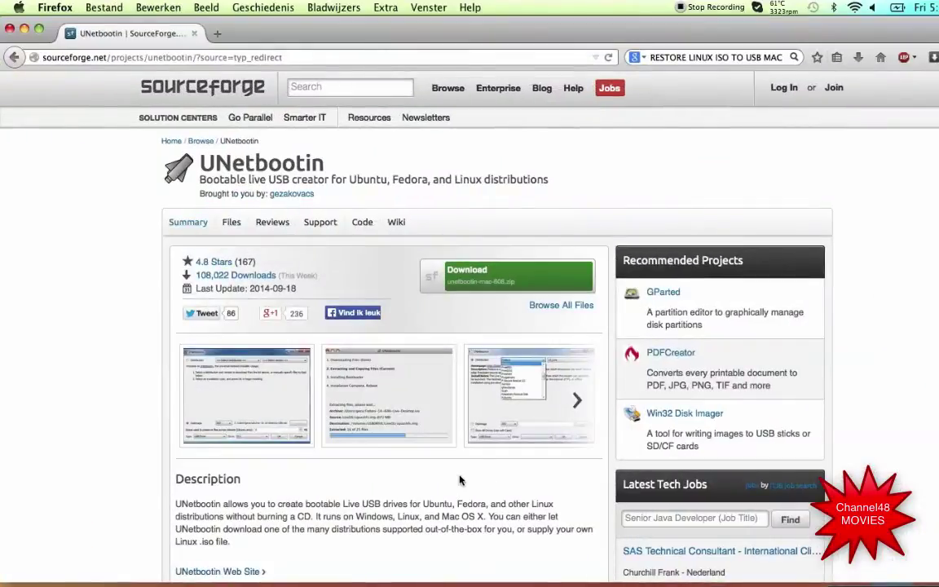
click(14, 57)
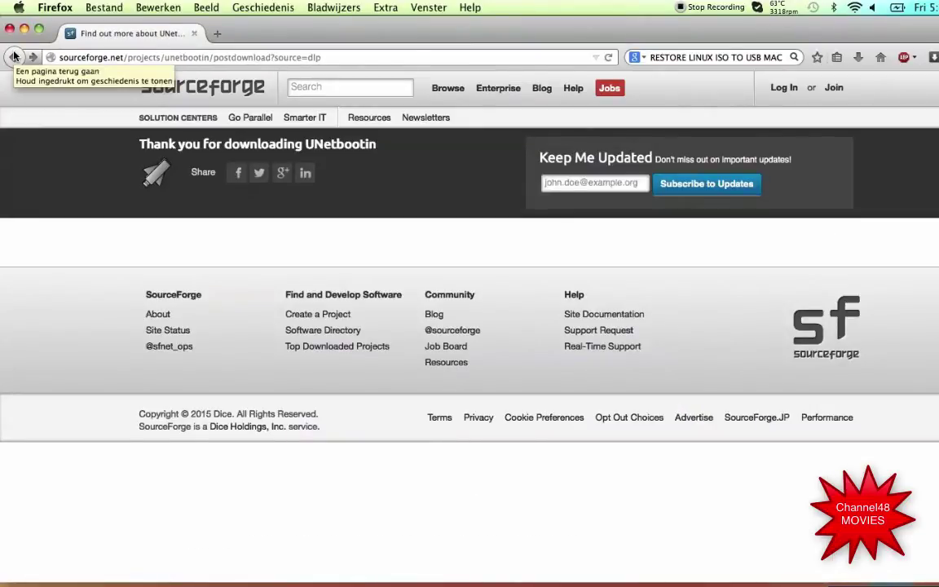
click(13, 56)
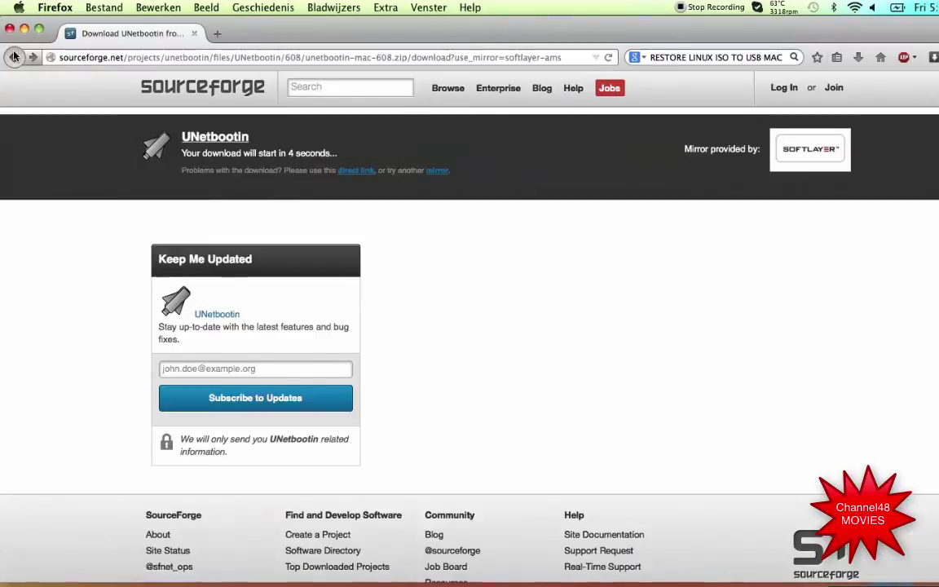
click(14, 56)
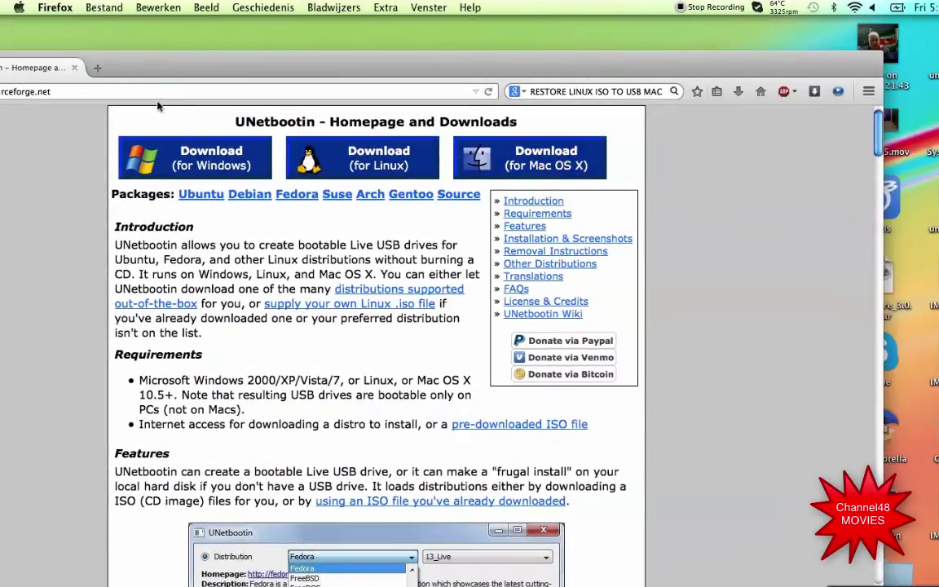
Minimize Firefox, close the Downloads and Trash windows, and return to the UNetbootin window.
drag(128, 75, 530, 40)
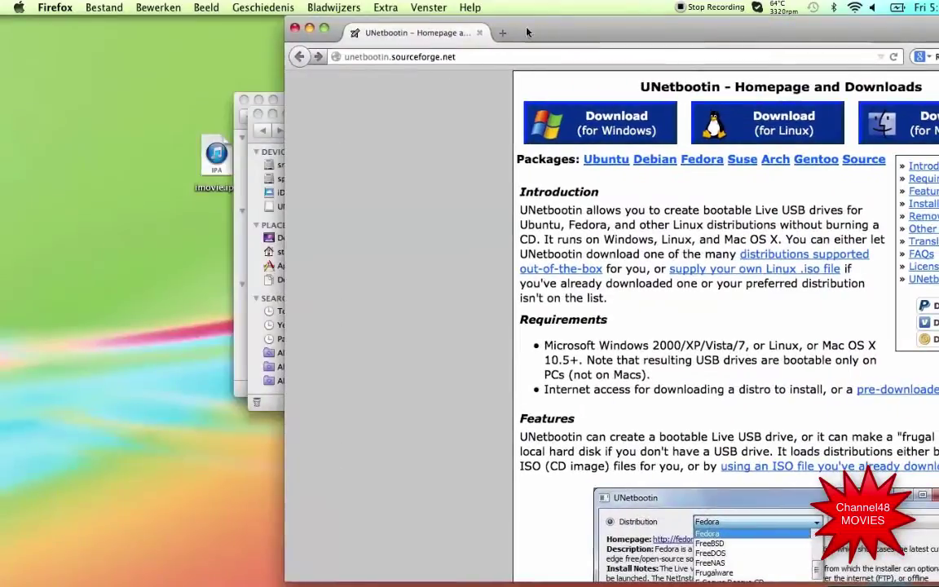
click(310, 29)
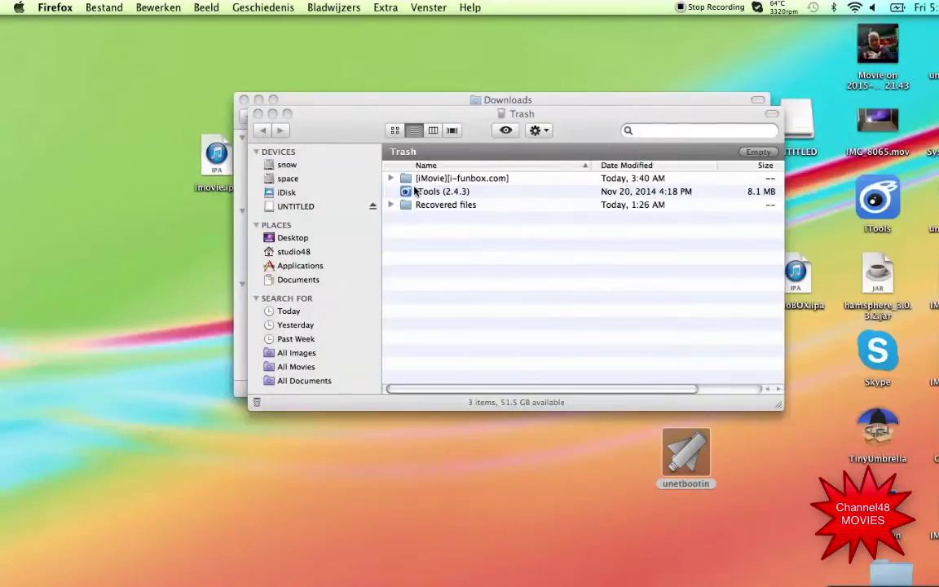
click(244, 99)
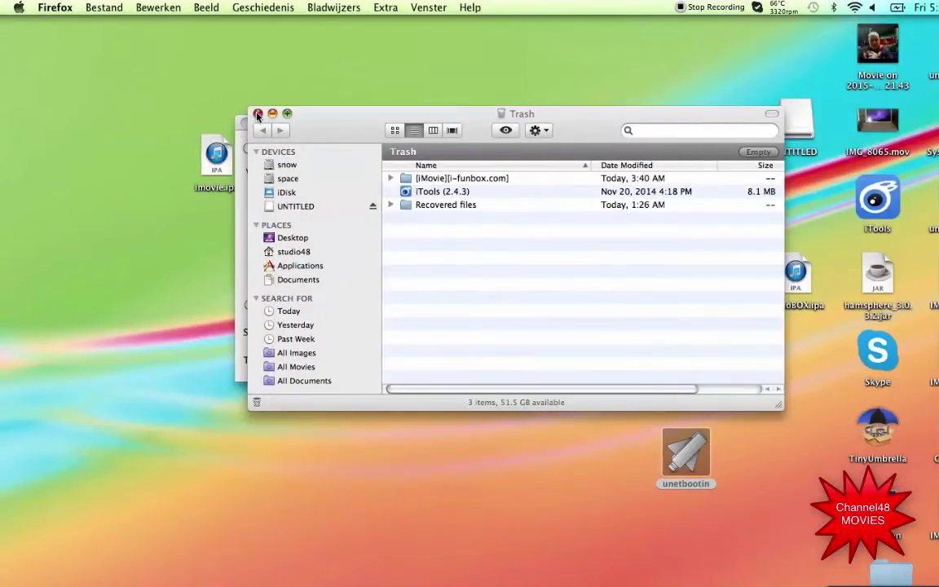
click(257, 113)
click(349, 233)
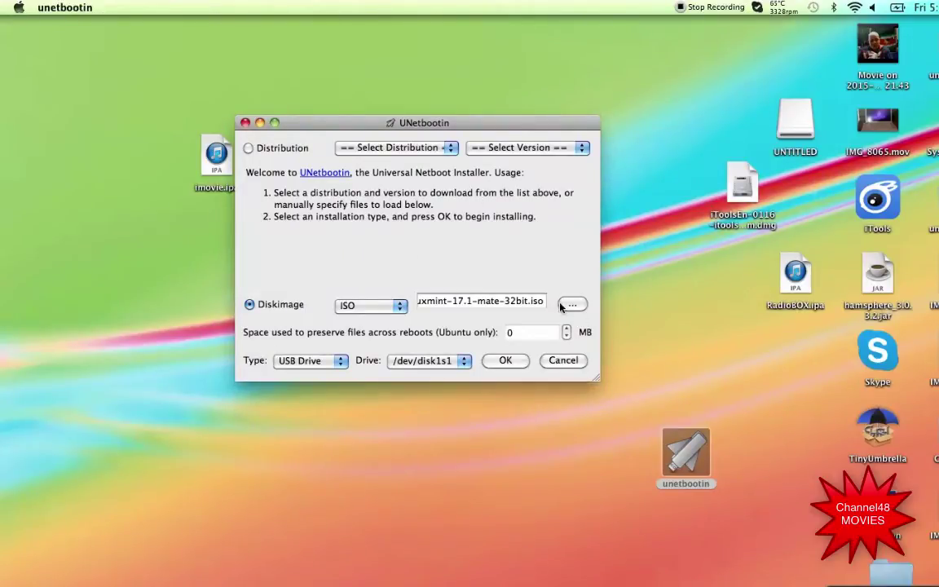
Load linuxmint-17.1-mate-32bit.iso from the Downloads folder as the ISO disk image.
click(564, 305)
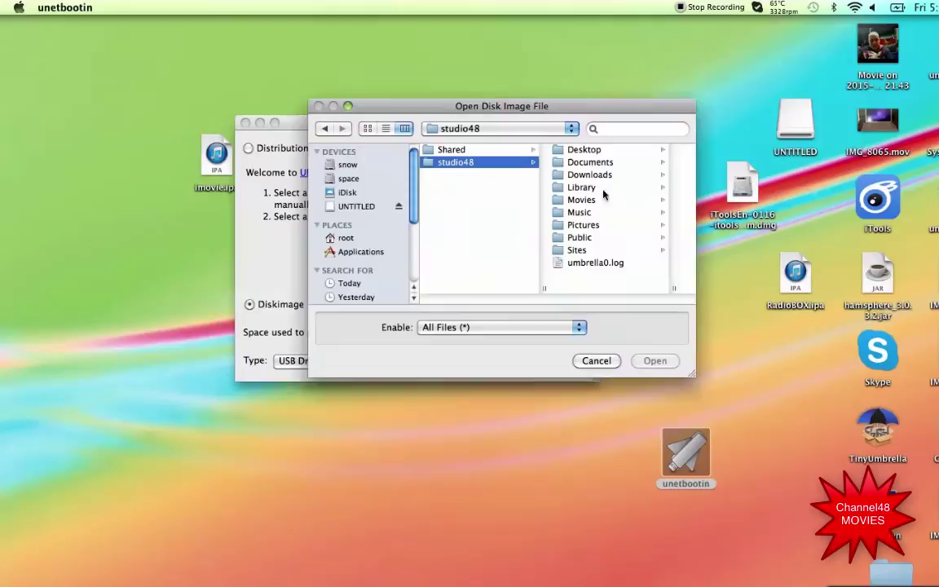
click(589, 175)
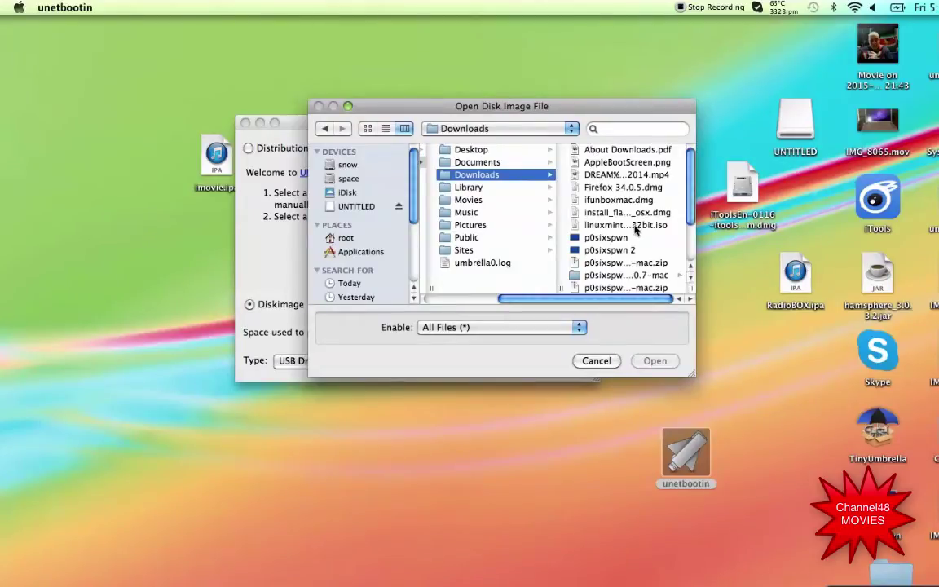
double_click(635, 227)
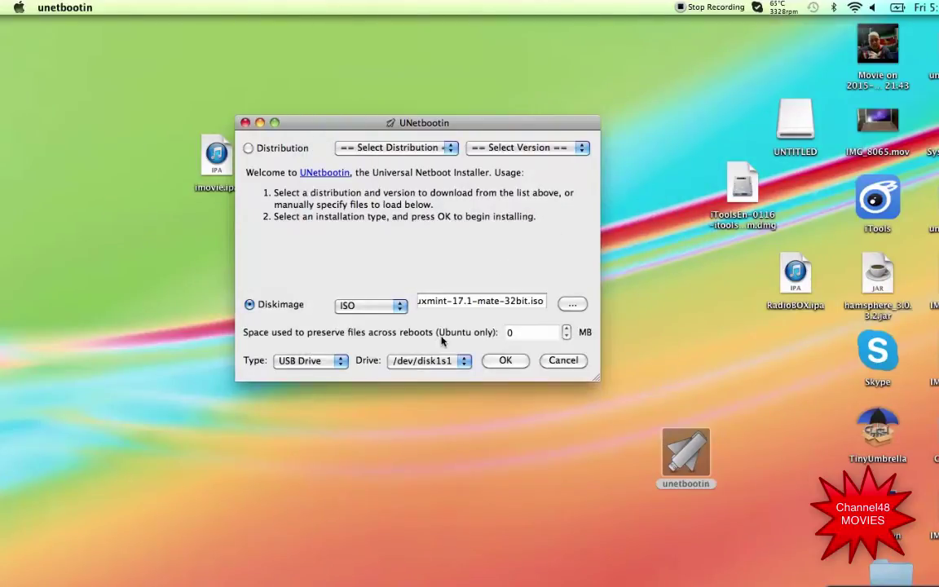
Choose USB Drive as the installation type and /dev/disk1s1 as the target drive.
click(340, 361)
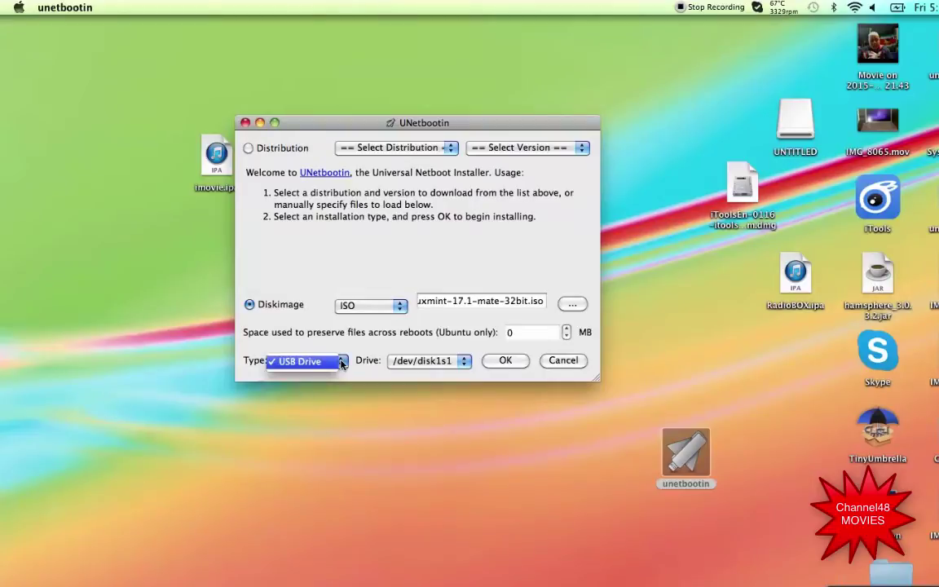
click(341, 363)
click(464, 361)
click(465, 364)
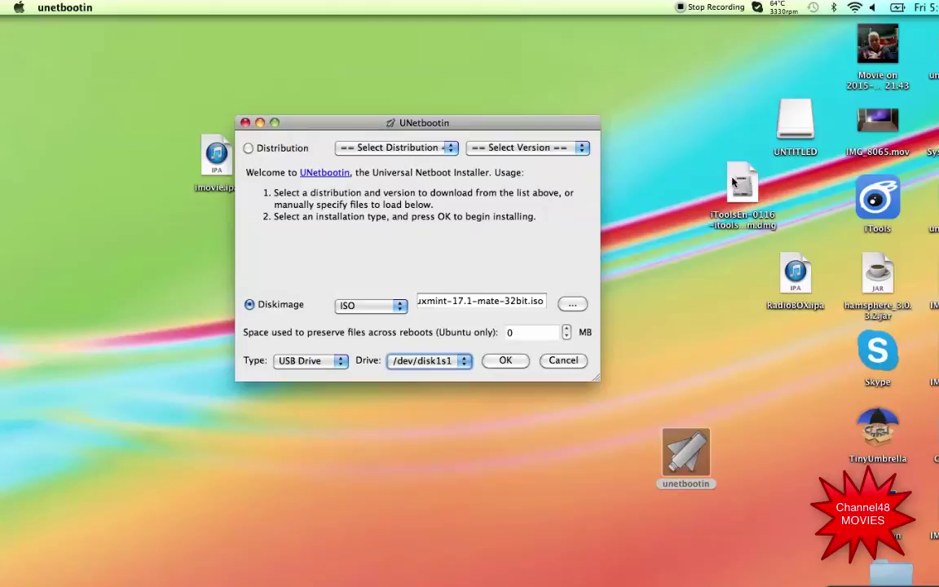
Open the UNTITLED USB drive from the desktop, look through its files from the end to the start of the list, and close its window.
double_click(798, 124)
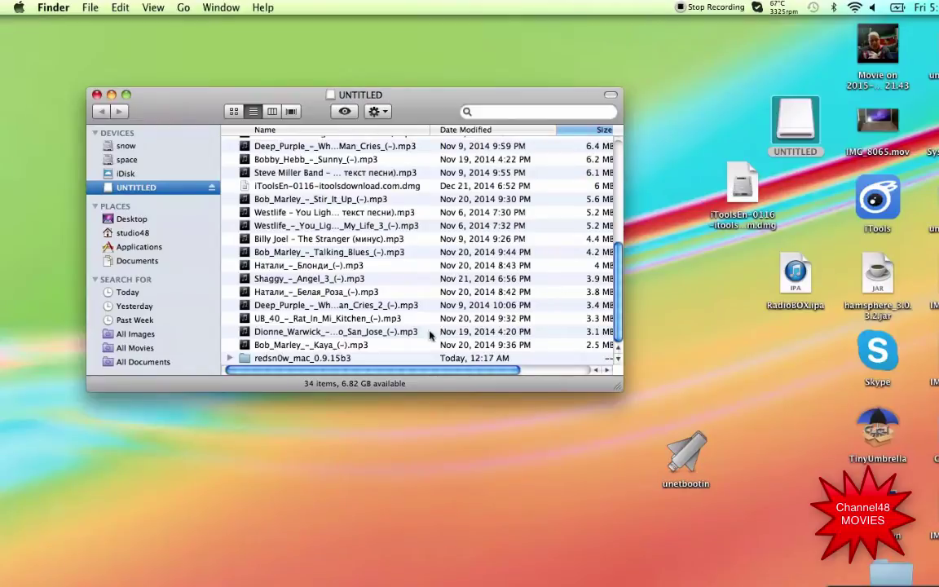
click(375, 357)
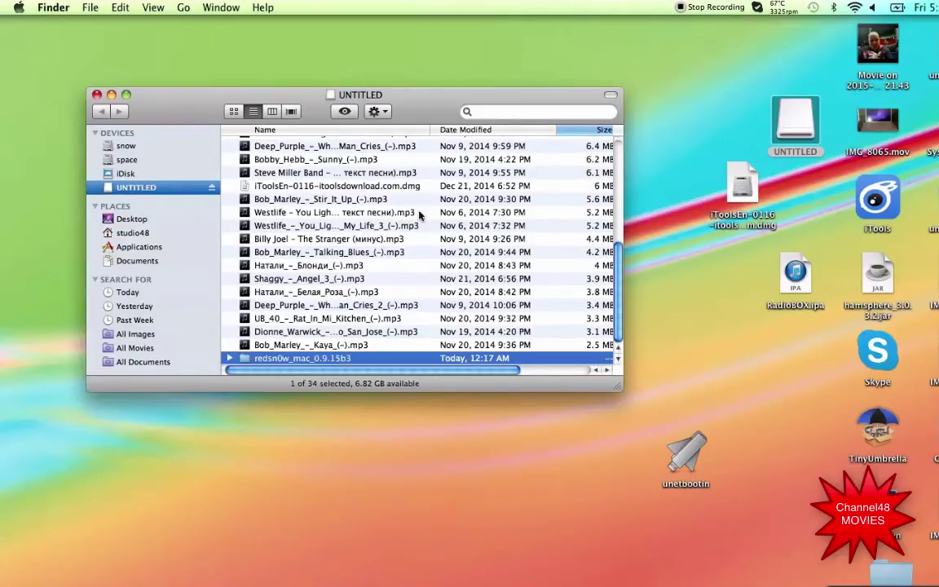
click(381, 186)
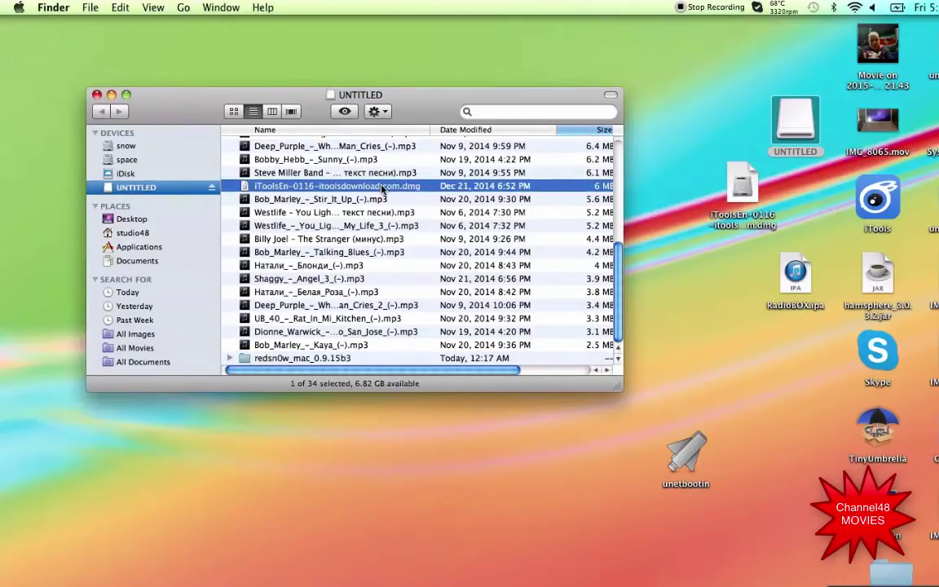
drag(617, 314, 548, 163)
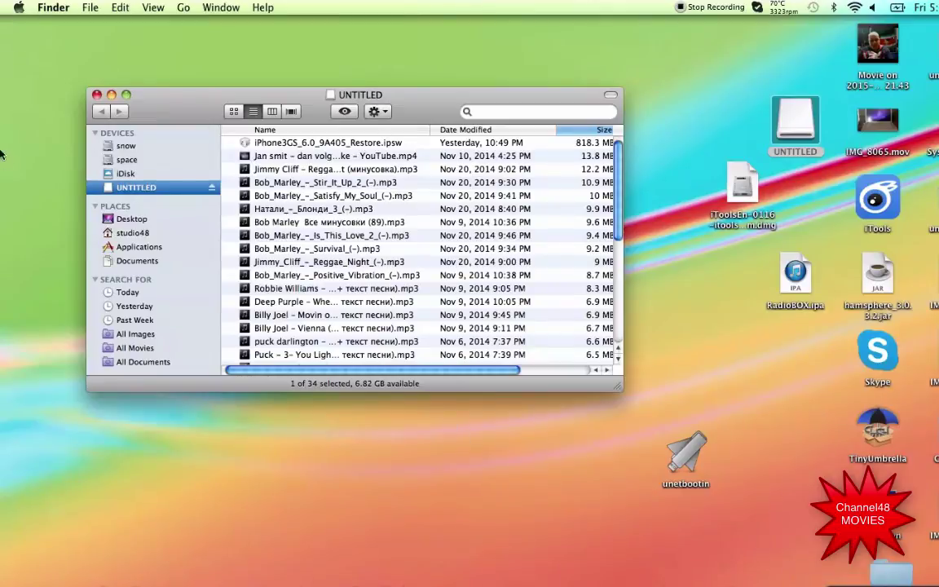
click(96, 96)
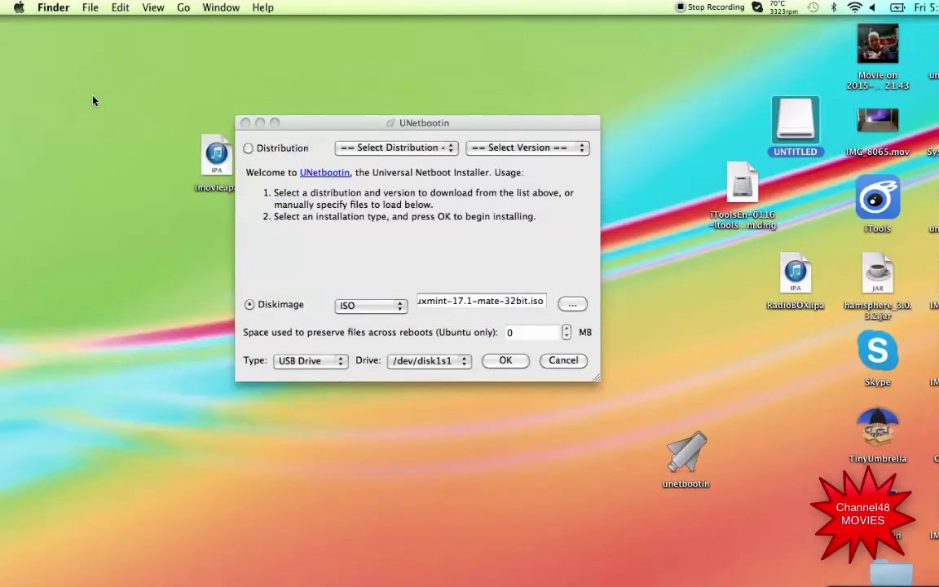
Start installing the Linux Mint image onto the USB drive with the chosen UNetbootin settings.
click(517, 362)
click(505, 361)
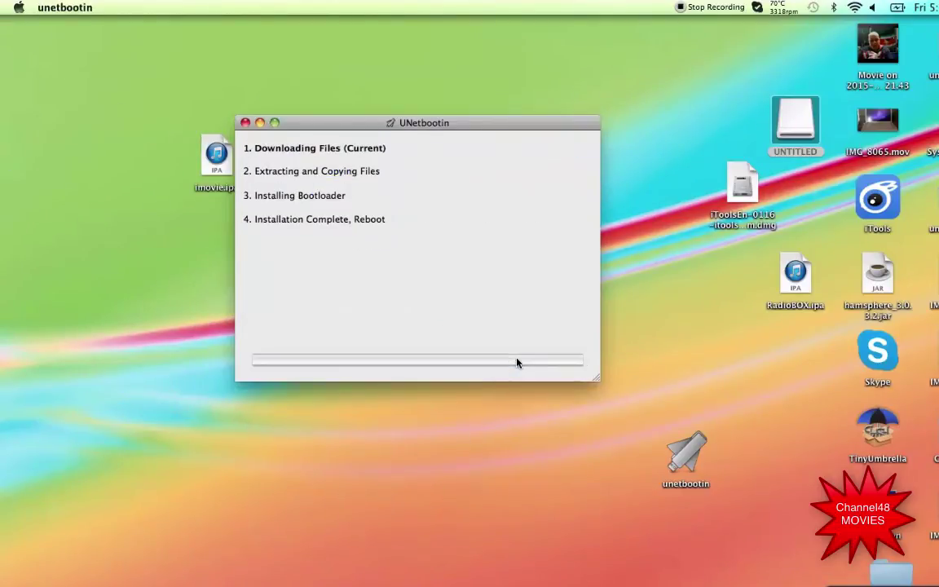